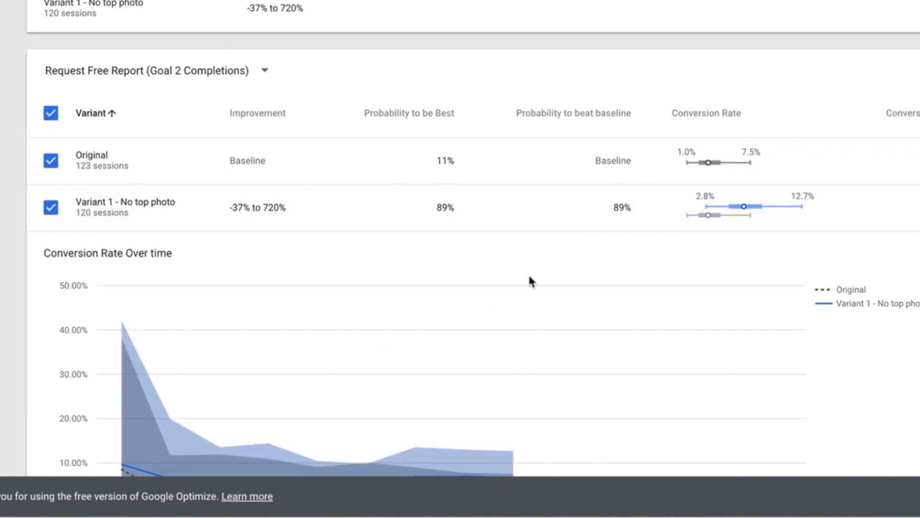
pyautogui.scroll(-1, 474, 240)
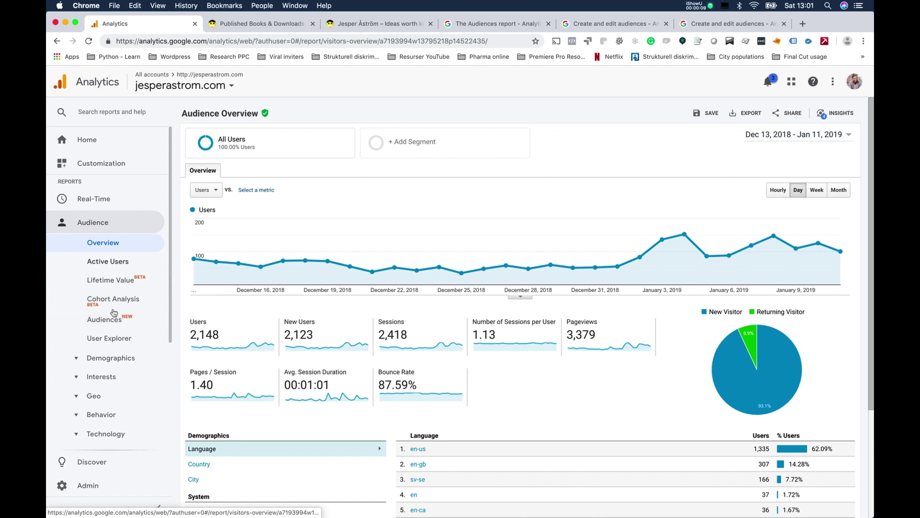
# Open the Audiences report in the Audience section of Google Analytics.
pyautogui.click(104, 319)
# Look over the Published Books & Downloads page of the website, including its free download form.
pyautogui.click(257, 28)
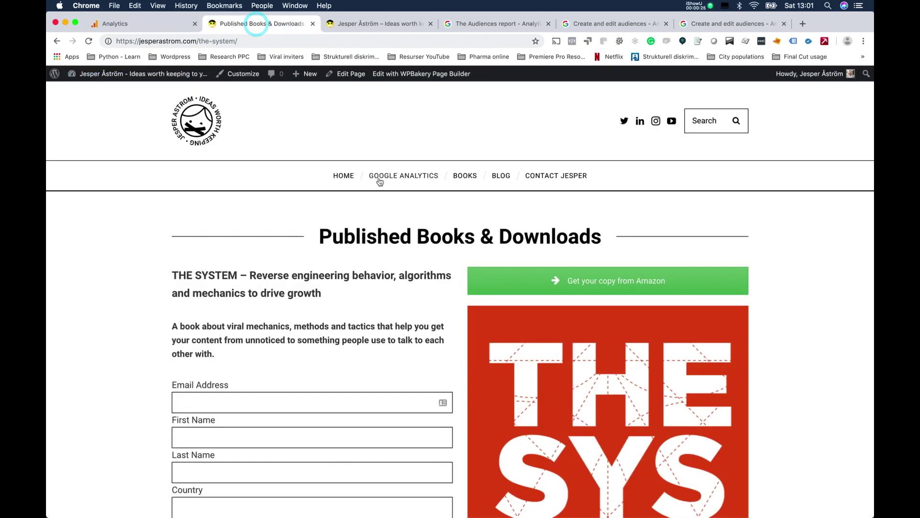
pyautogui.scroll(-3, 330, 206)
pyautogui.scroll(-3, 330, 206)
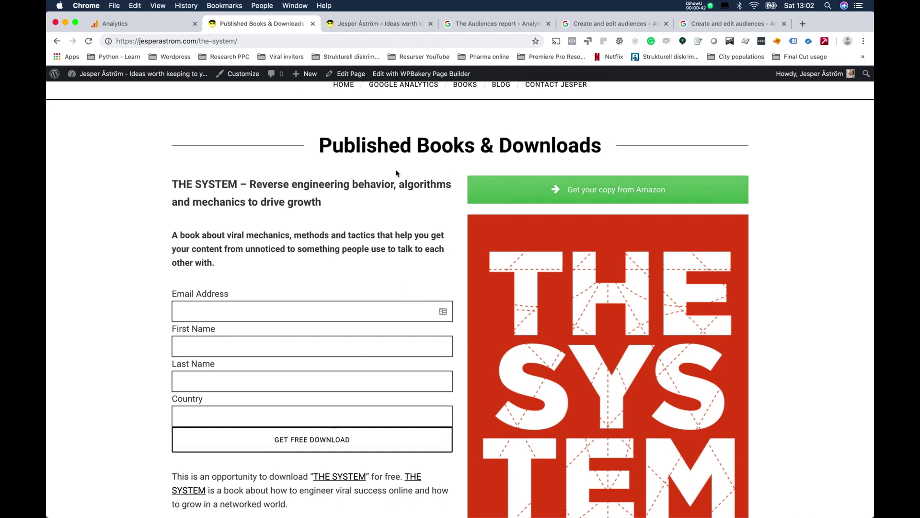
pyautogui.scroll(3, 396, 173)
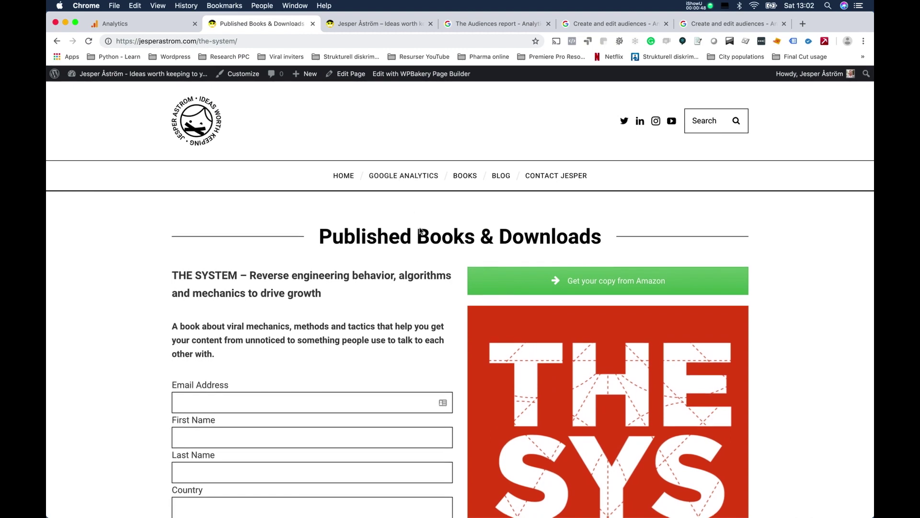
# Open the website's Google Analytics video tutorials page and look over its content.
pyautogui.click(375, 26)
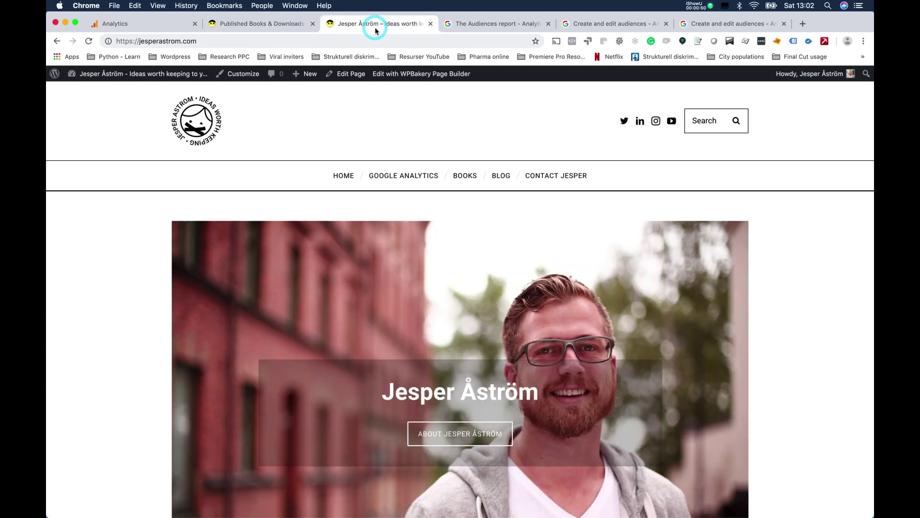
pyautogui.click(422, 176)
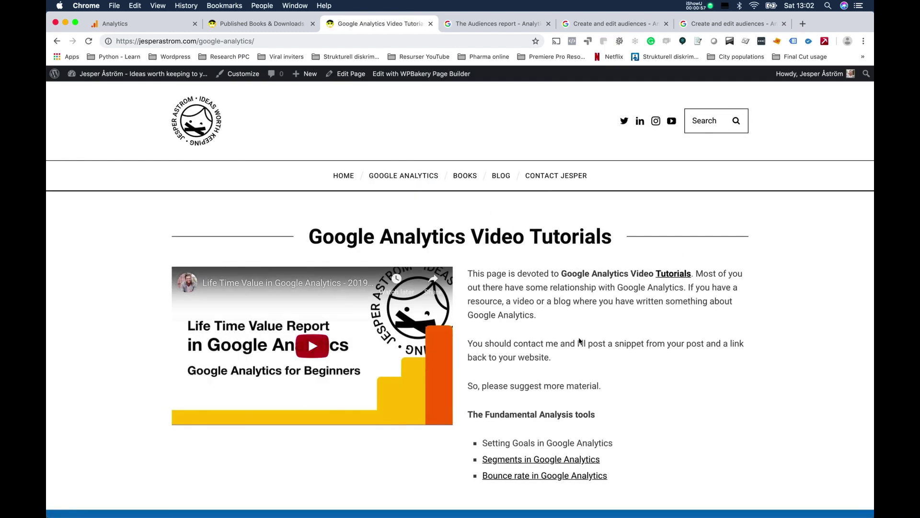
pyautogui.scroll(-5, 596, 340)
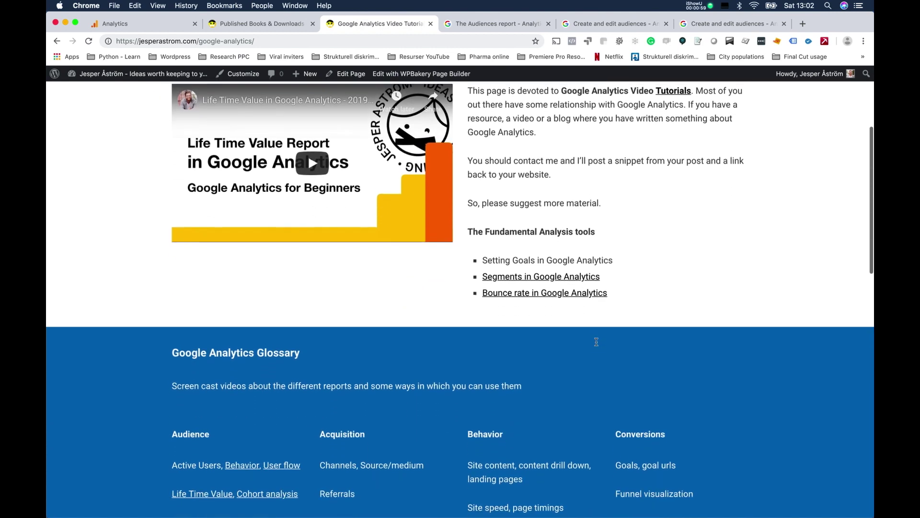
pyautogui.scroll(10, 750, 365)
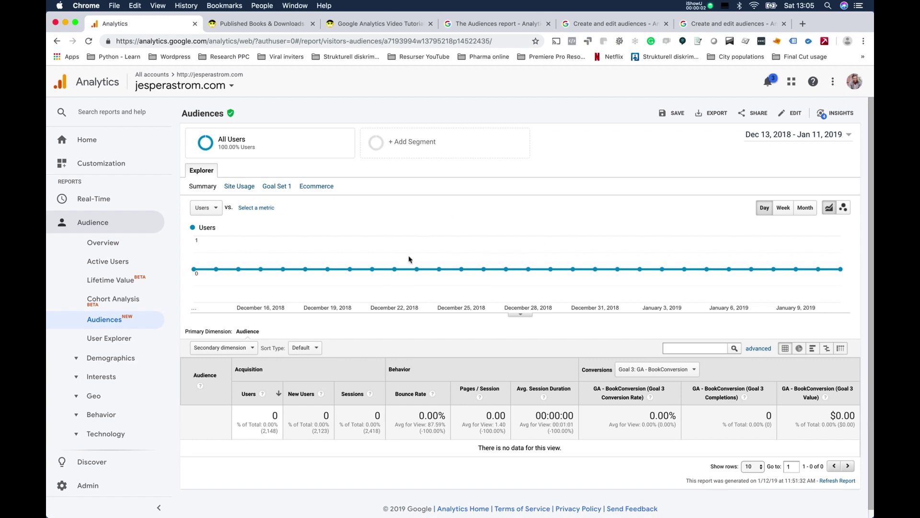
# Return to Google Analytics and open the property's Audiences list under Audience Definitions in the admin settings.
pyautogui.click(365, 31)
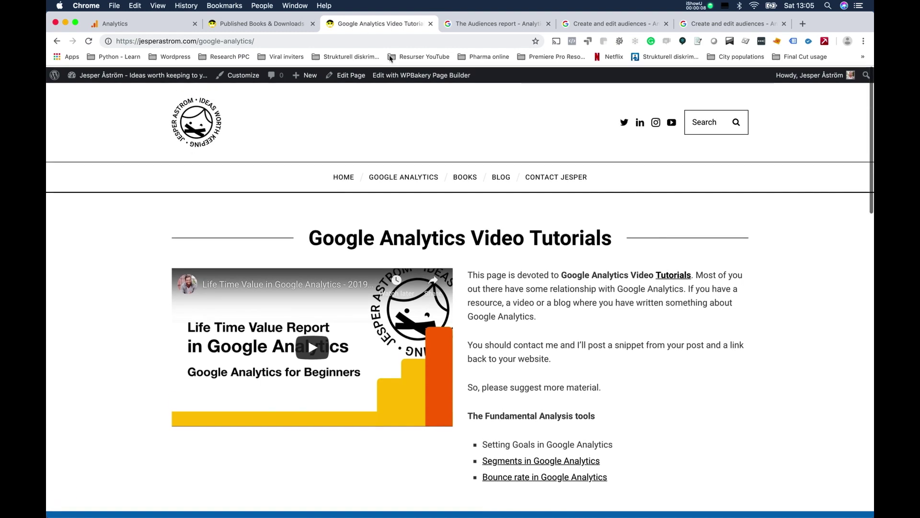
pyautogui.click(151, 24)
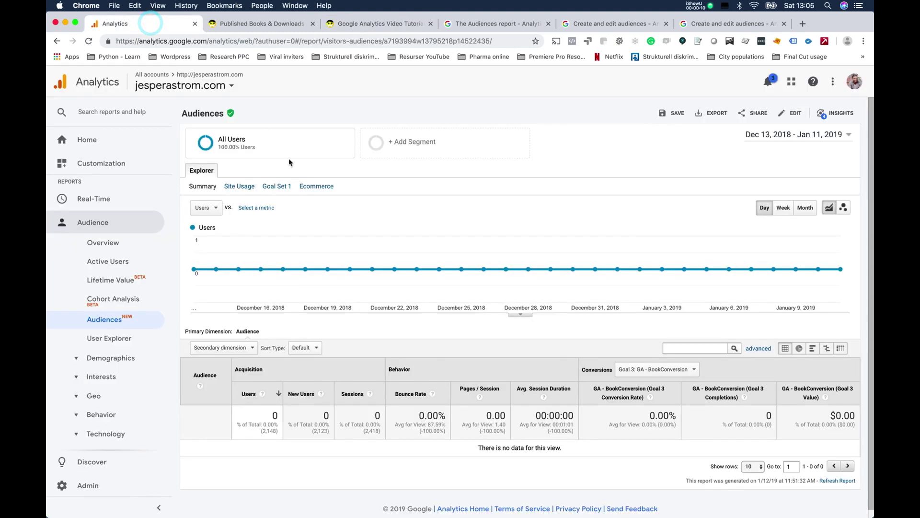
pyautogui.click(98, 487)
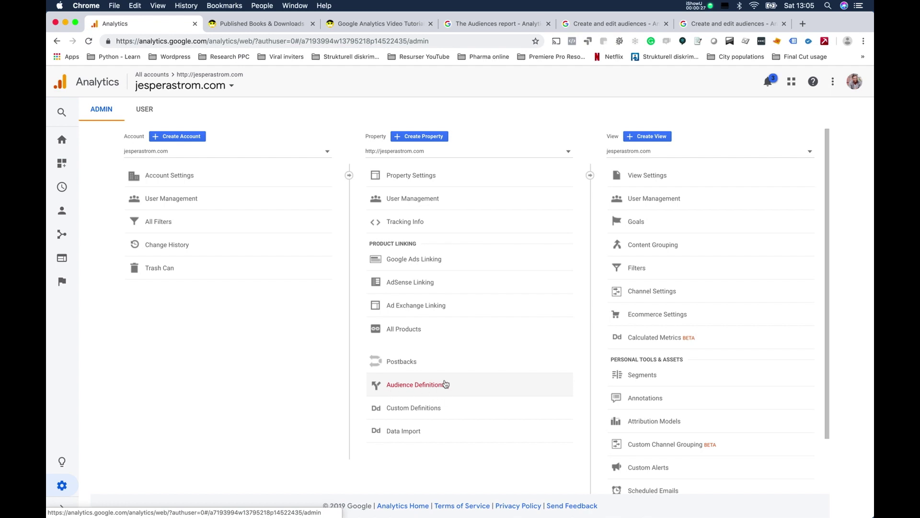
pyautogui.click(443, 384)
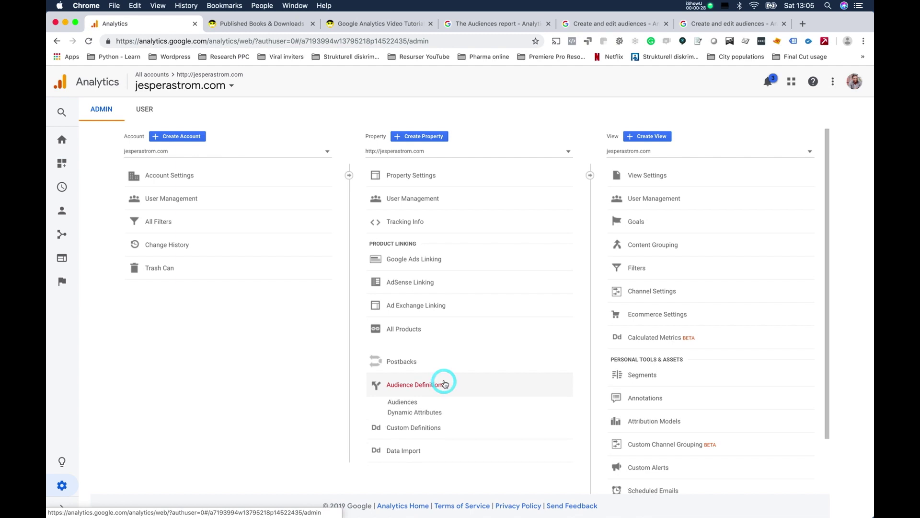
pyautogui.click(405, 403)
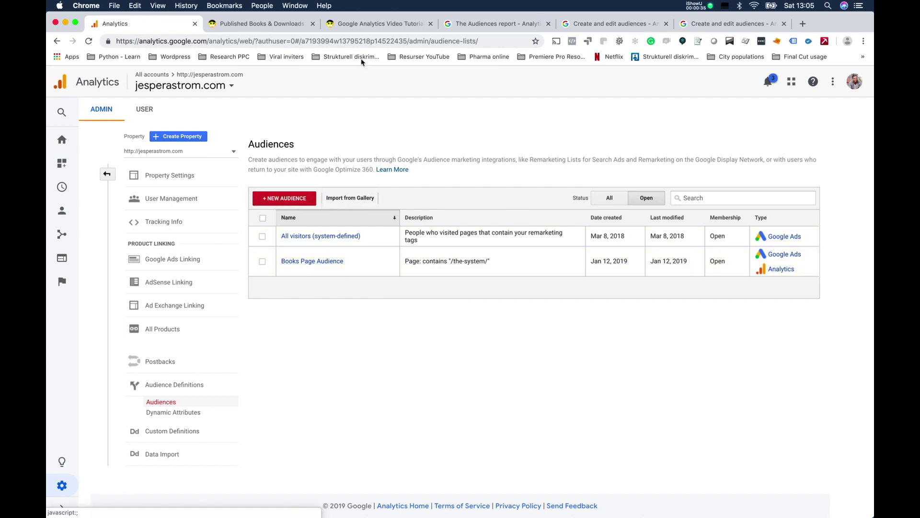
# Compare the website's books and Google Analytics tutorial pages as audience targets, returning to the Audiences list.
pyautogui.click(261, 24)
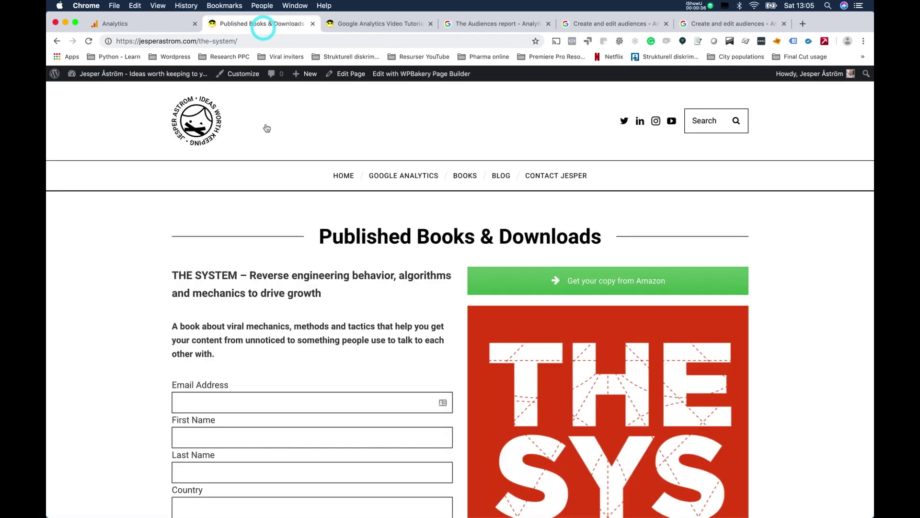
pyautogui.click(352, 27)
pyautogui.click(139, 25)
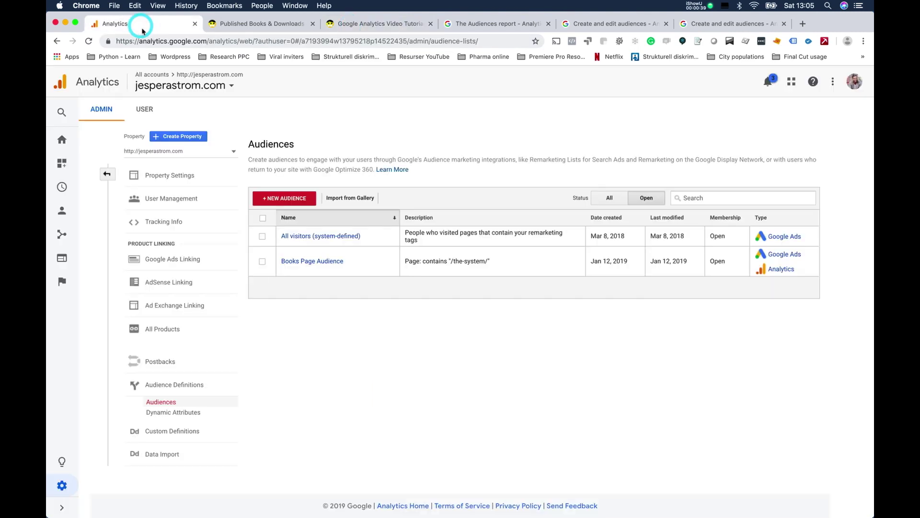
pyautogui.click(360, 23)
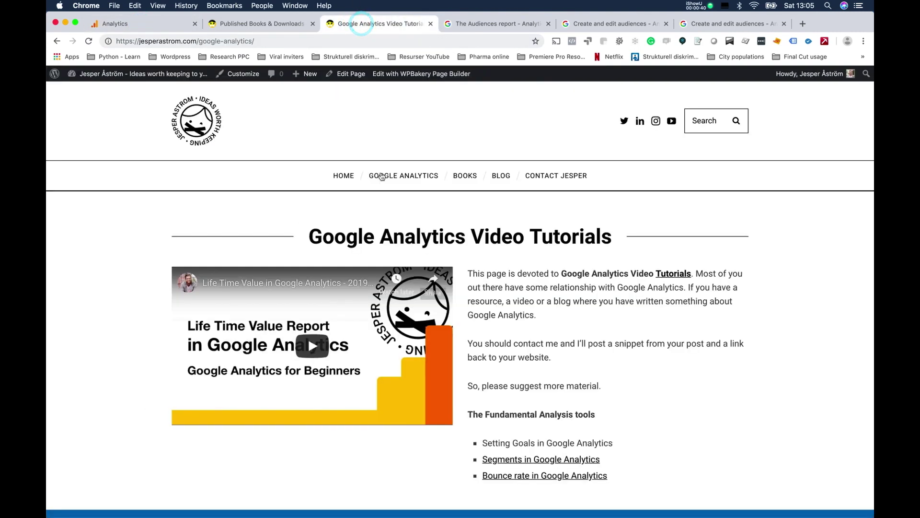
pyautogui.click(139, 25)
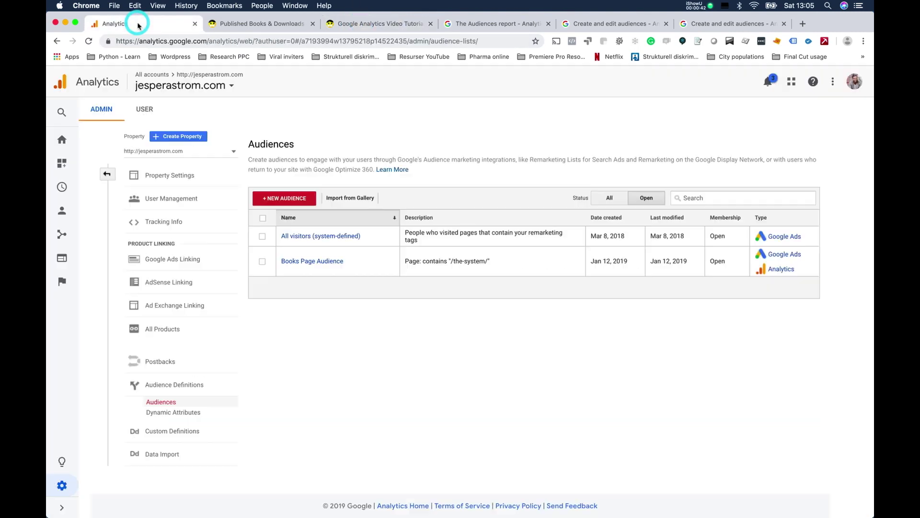
pyautogui.click(292, 201)
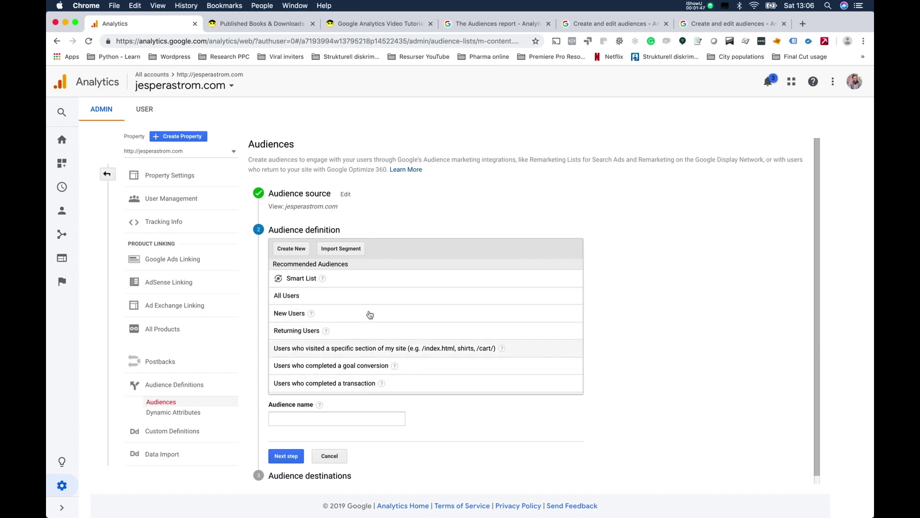
pyautogui.click(291, 249)
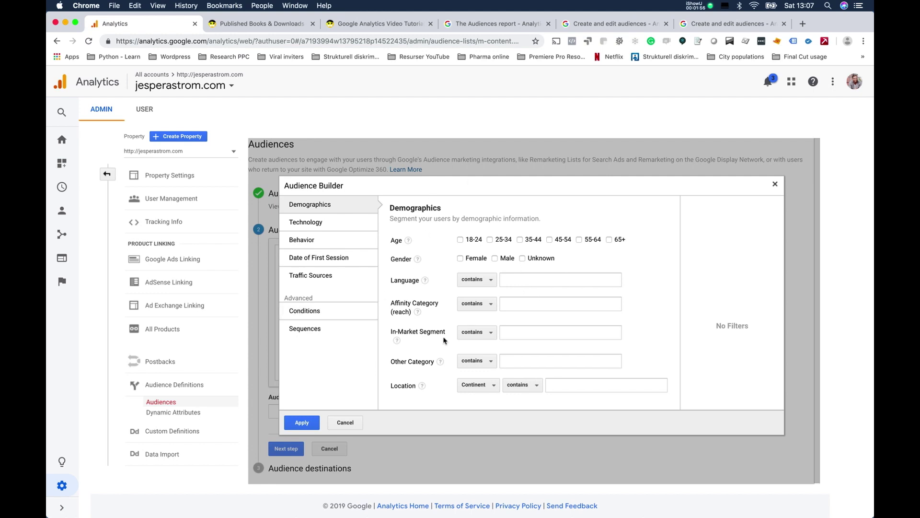
pyautogui.click(348, 422)
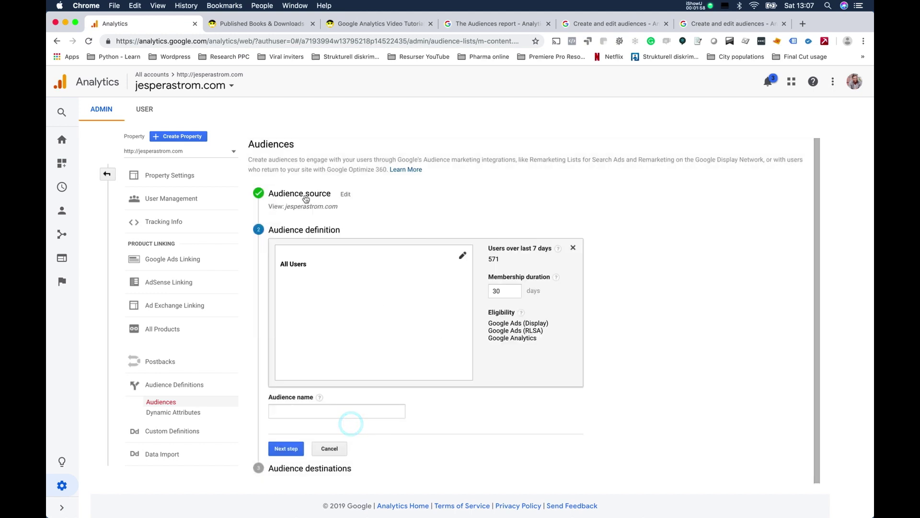
pyautogui.click(313, 192)
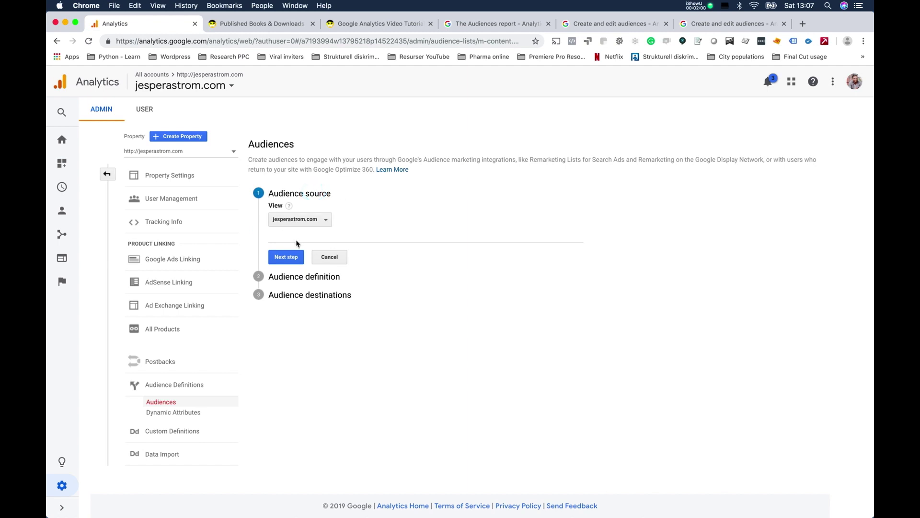
pyautogui.click(329, 257)
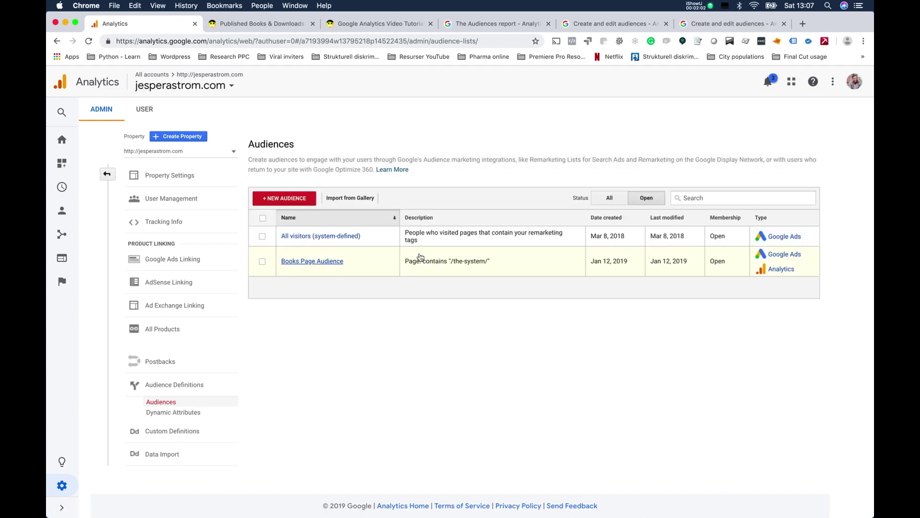
# Start a new audience from the recommended definition for users who visited a specific section of the site.
pyautogui.click(302, 198)
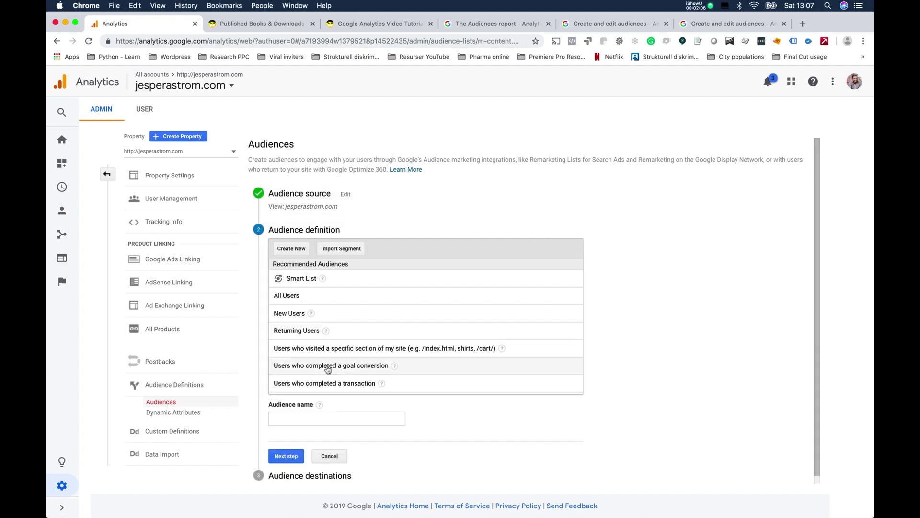
pyautogui.click(389, 352)
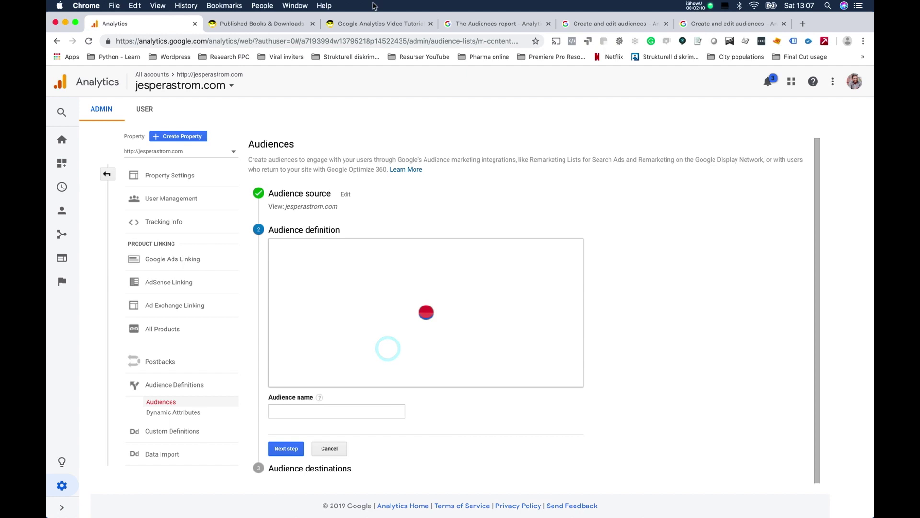
# Set the audience condition to Page contains "/google-analytics/", using the path from the tutorials page's URL, and apply it.
pyautogui.click(377, 23)
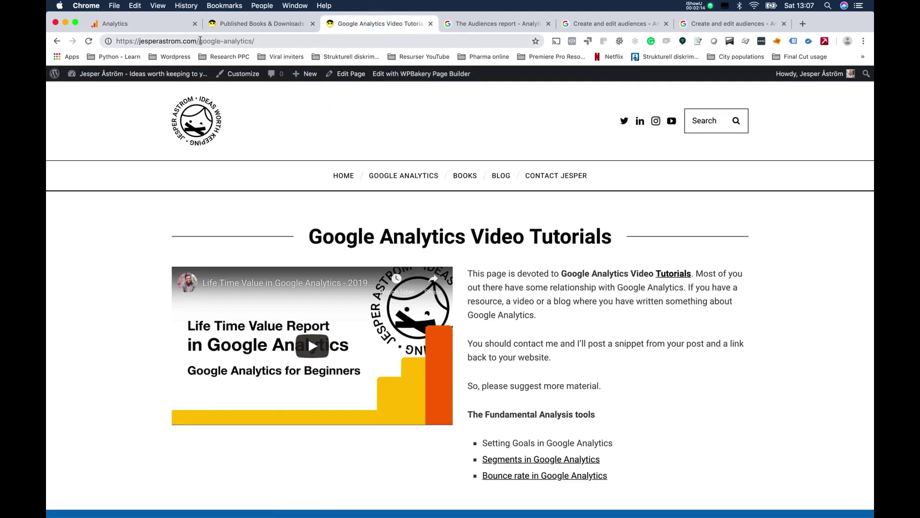
pyautogui.moveTo(200, 41); pyautogui.dragTo(264, 42)
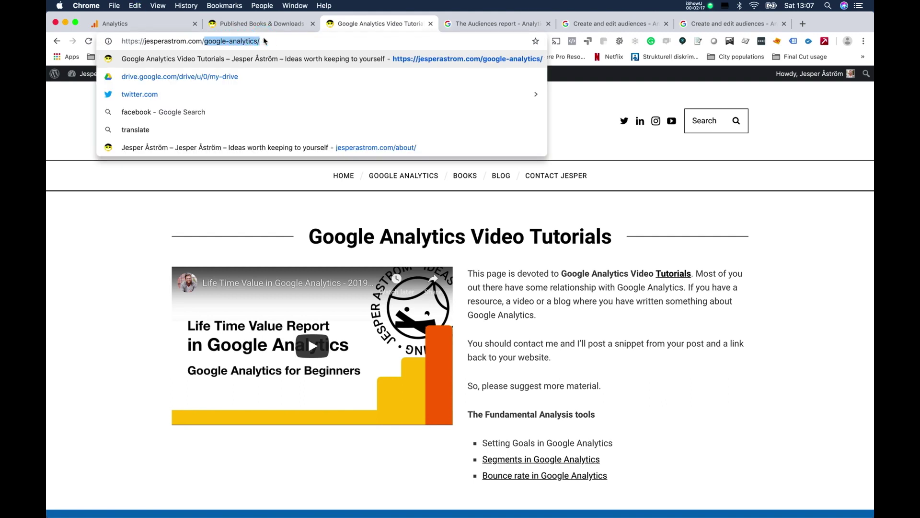
pyautogui.click(180, 22)
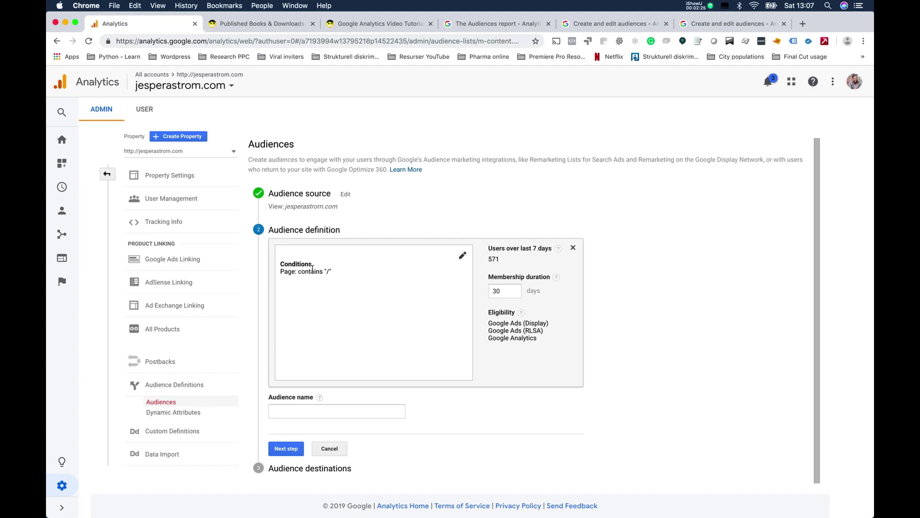
pyautogui.click(462, 257)
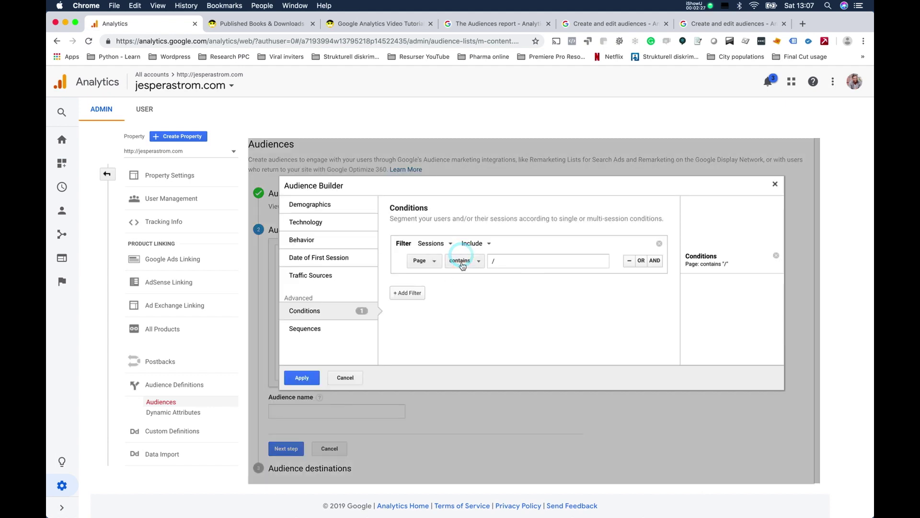
pyautogui.click(499, 261)
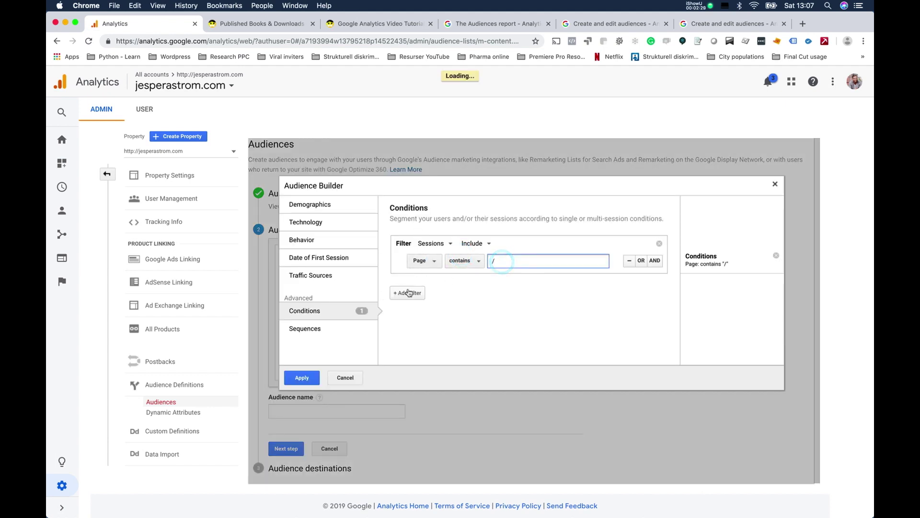
pyautogui.write('google-analytics/')
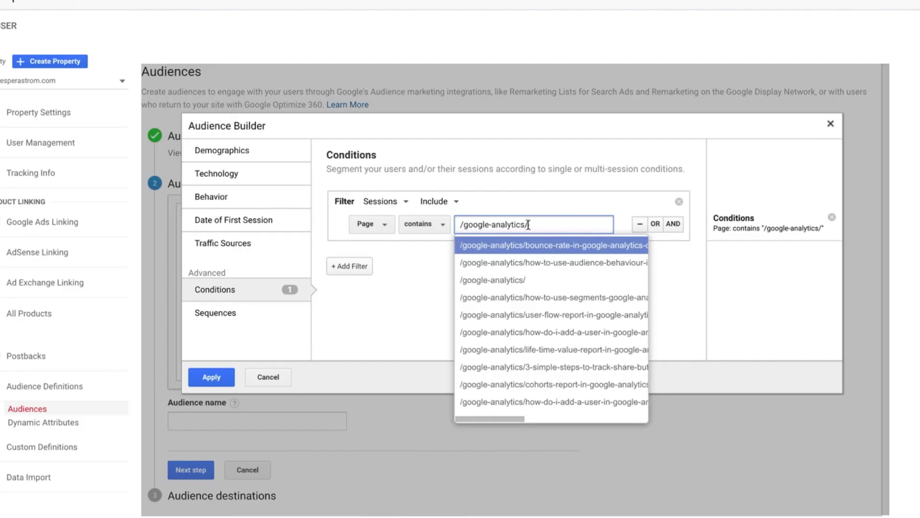
pyautogui.click(508, 281)
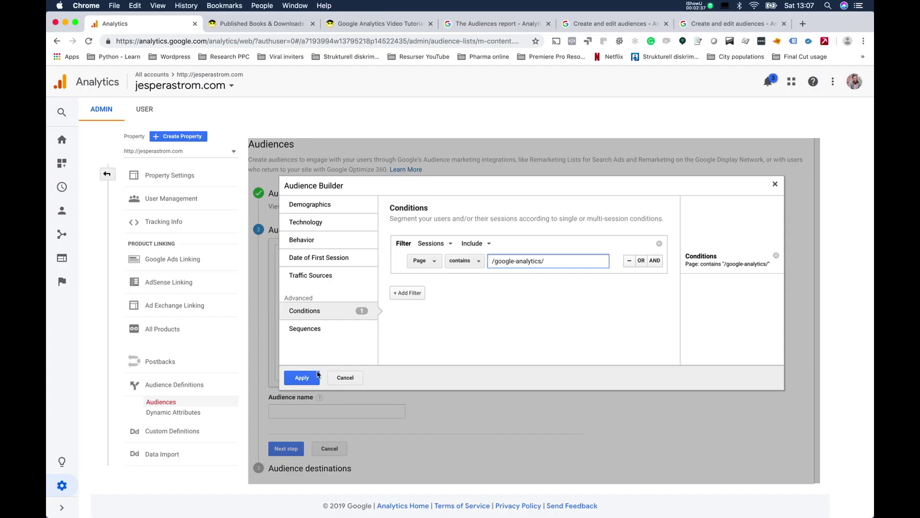
pyautogui.click(210, 377)
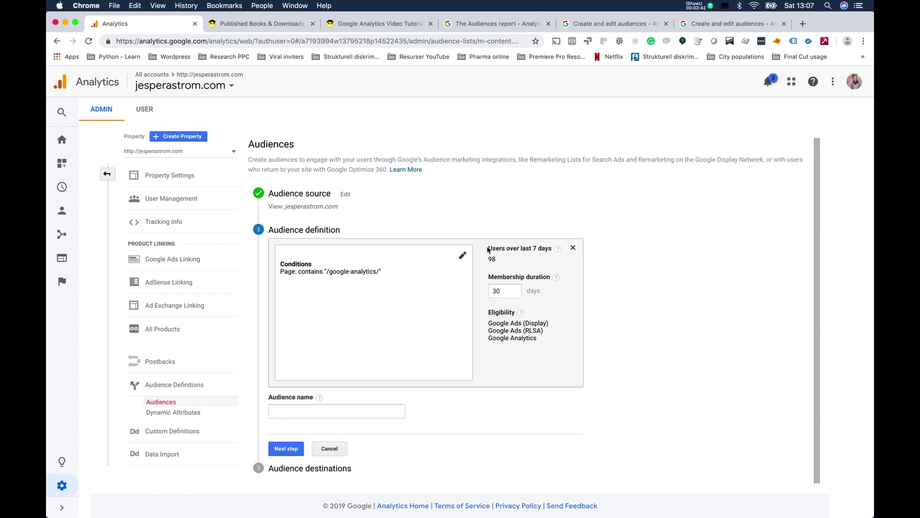
# Set the audience's membership duration to 120 days.
pyautogui.doubleClick(491, 259)
pyautogui.doubleClick(504, 292)
pyautogui.write('120')
pyautogui.click(607, 322)
# Name the audience "Google Analytics Page Audience" and continue to the audience destinations.
pyautogui.click(366, 406)
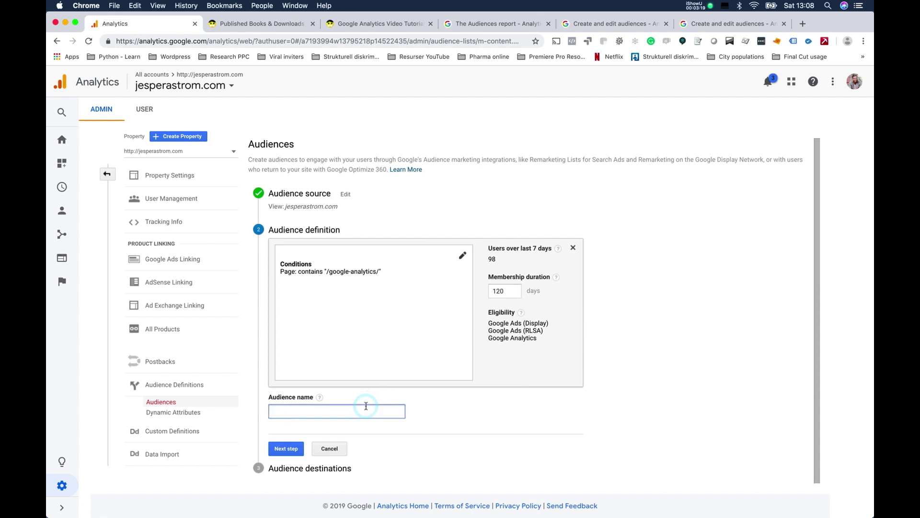
pyautogui.write('Google Analytis Page Audience')
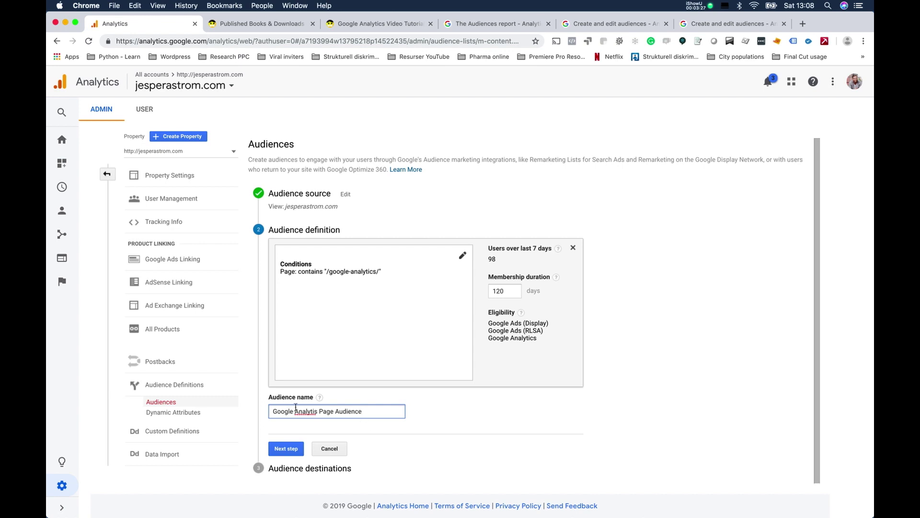
pyautogui.doubleClick(303, 410)
pyautogui.write('Analy')
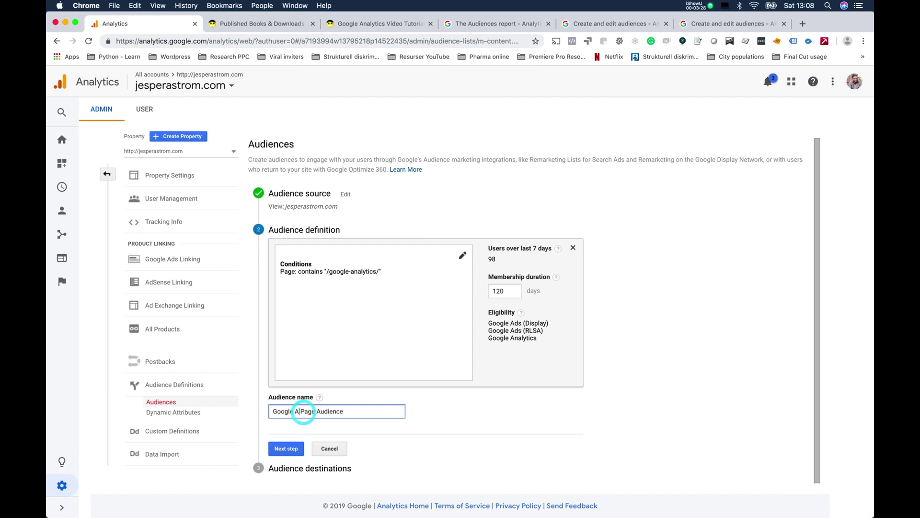
pyautogui.write('tics')
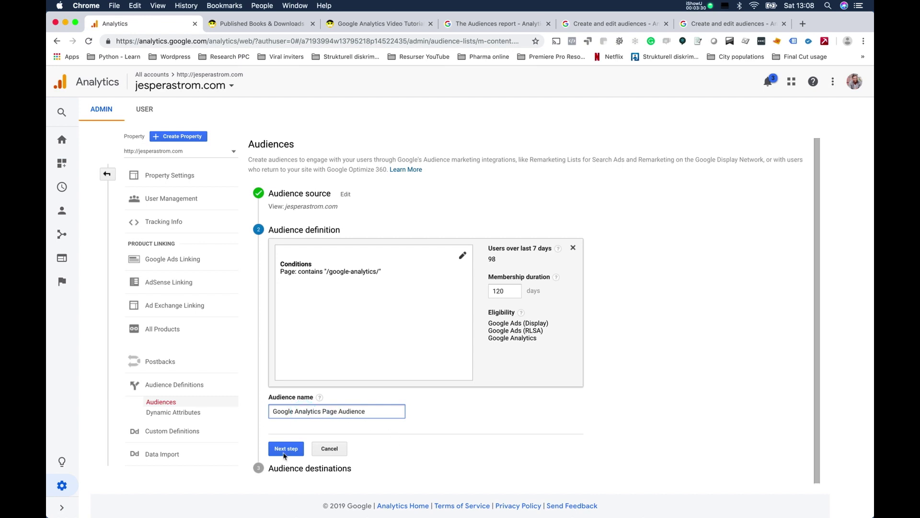
pyautogui.click(283, 450)
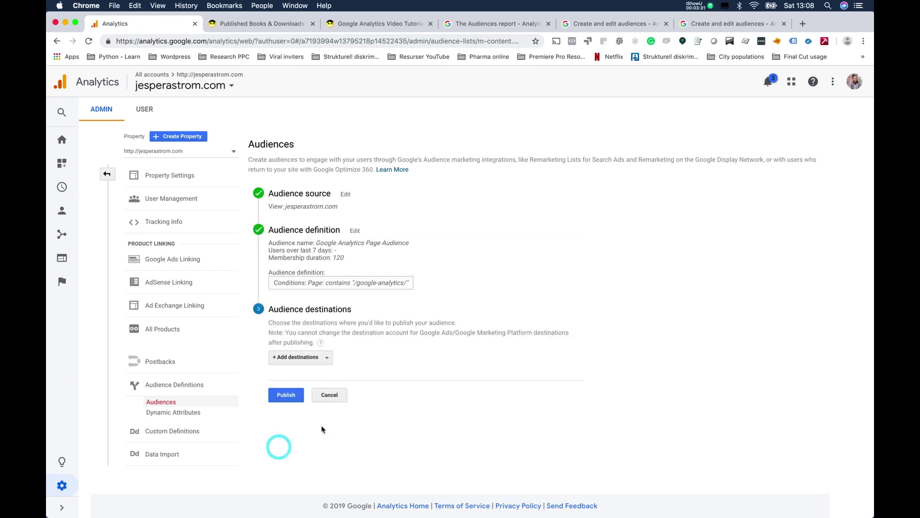
# Add the linked Google Ads account and the website's Analytics property as audience destinations, and publish the audience.
pyautogui.click(321, 359)
pyautogui.click(292, 285)
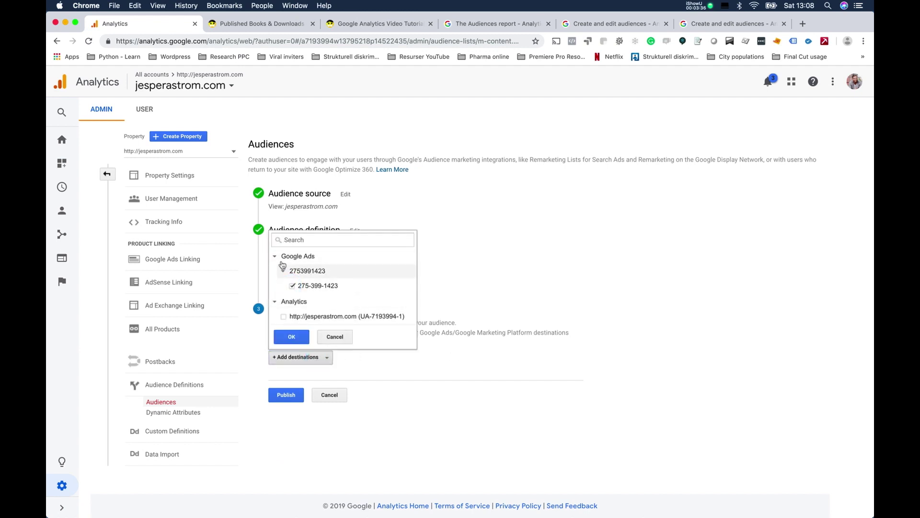
pyautogui.click(283, 317)
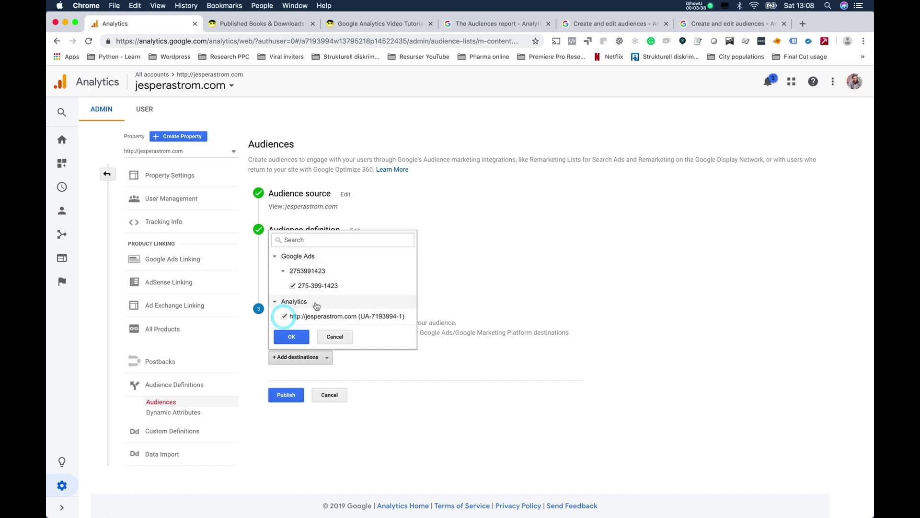
pyautogui.click(296, 336)
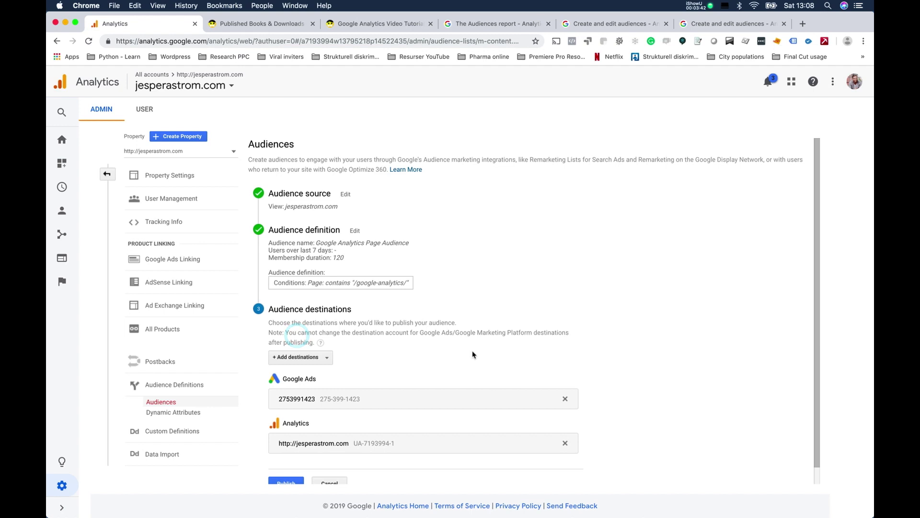
pyautogui.scroll(-1, 474, 376)
pyautogui.click(287, 462)
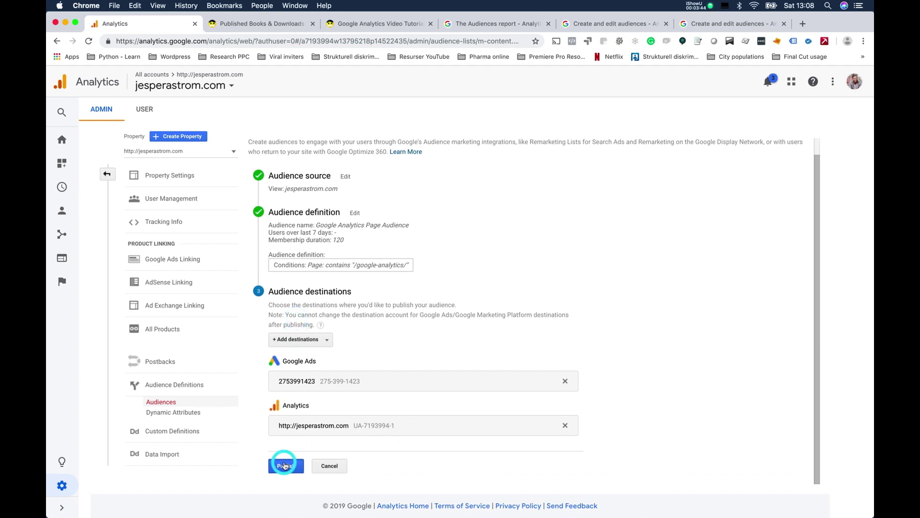